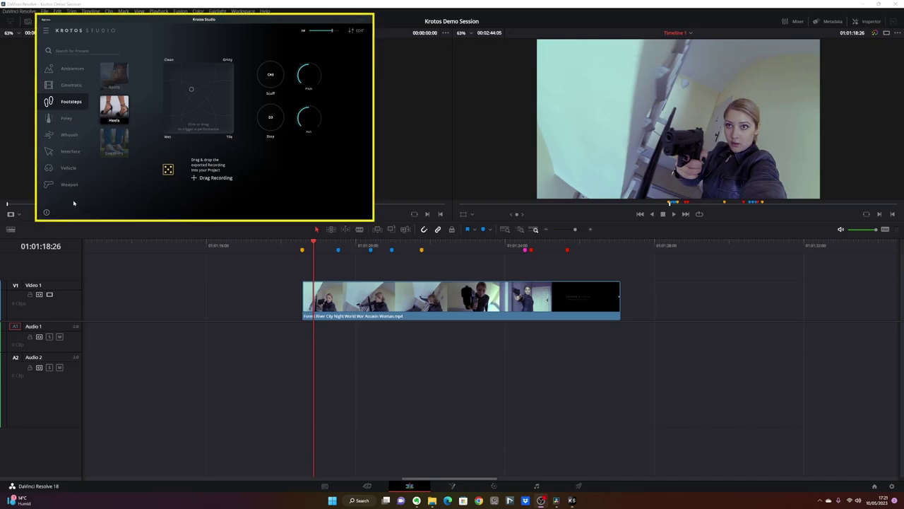
Record a Forest ambience with more birds and a rebalanced stream/animals mix, then place it on Audio 1
click(81, 70)
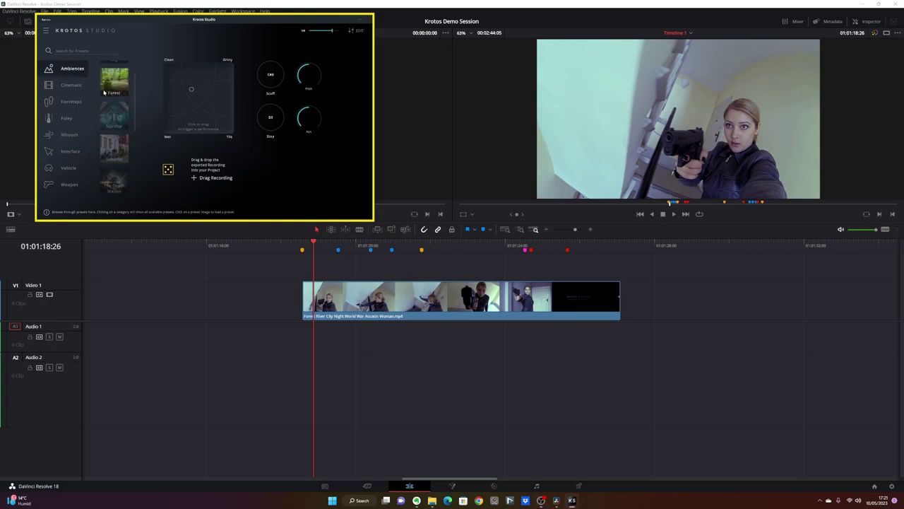
click(109, 89)
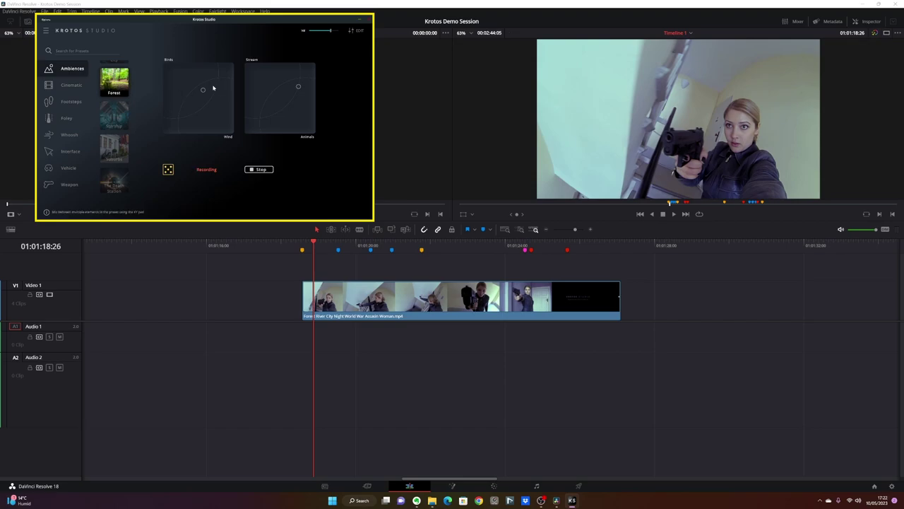
mouse_move(203, 89)
mouse_down()
mouse_move(189, 69)
mouse_move(208, 108)
mouse_up()
drag(294, 85, 281, 79)
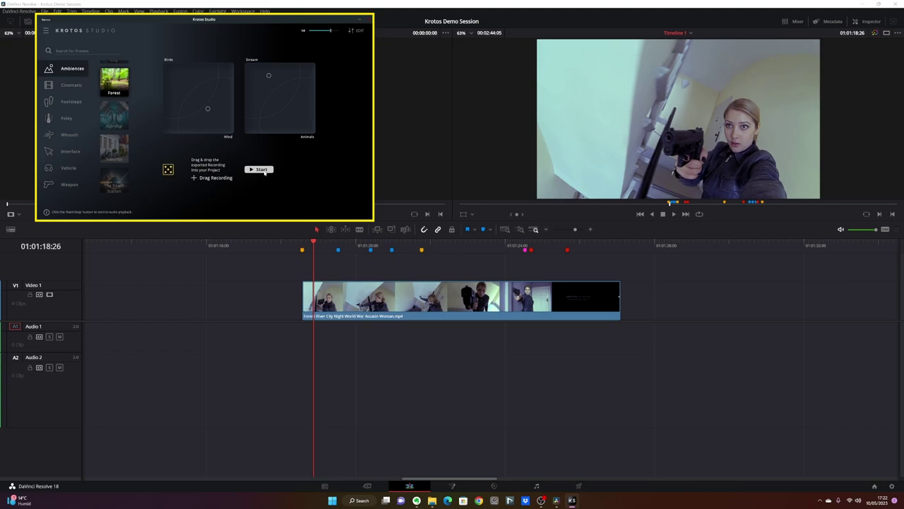
drag(202, 177, 635, 347)
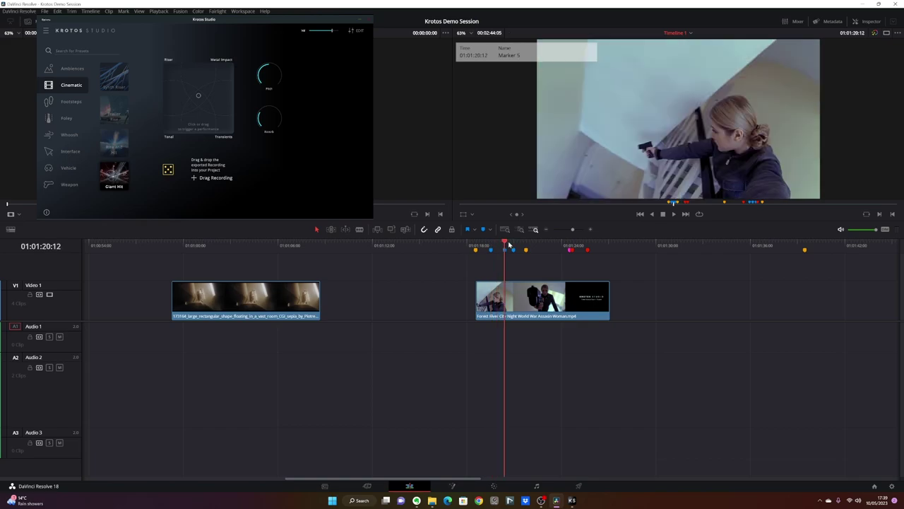
Scrub forward through the action shot and load the Apartment ambience preset
drag(510, 244, 548, 243)
click(71, 69)
scroll(111, 121, down, 2)
click(112, 120)
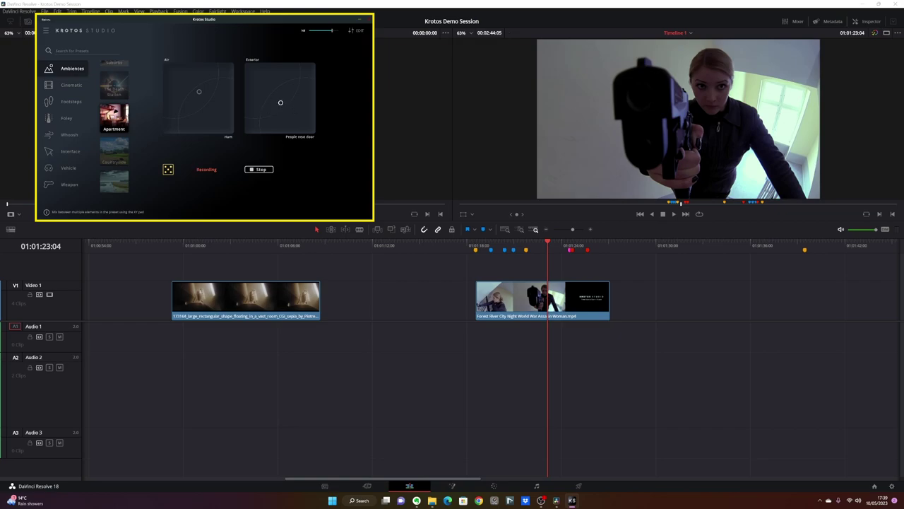
Record the apartment ambience with the Exterior puck pushed toward people next door, and place it under the video
drag(277, 100, 254, 95)
drag(253, 96, 249, 108)
click(262, 171)
drag(194, 177, 426, 322)
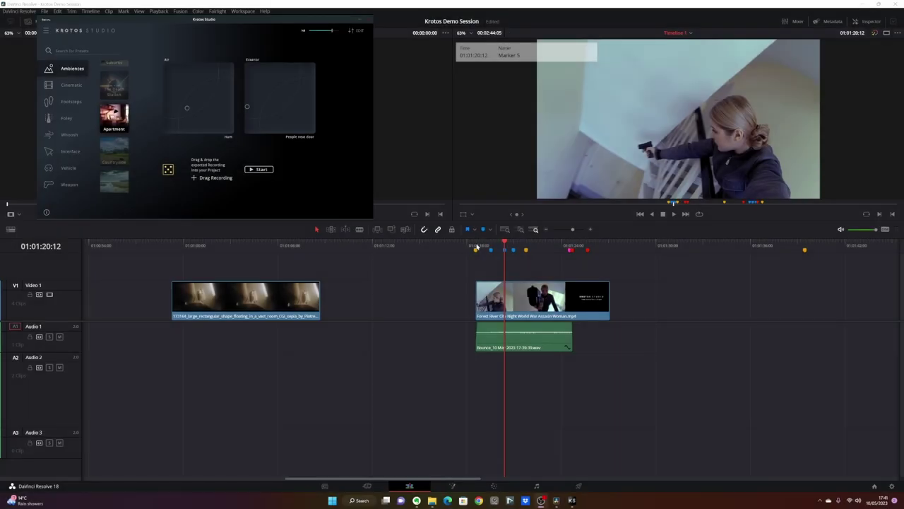
Preview the timeline from the Footsteps 1 marker
click(476, 247)
key(space)
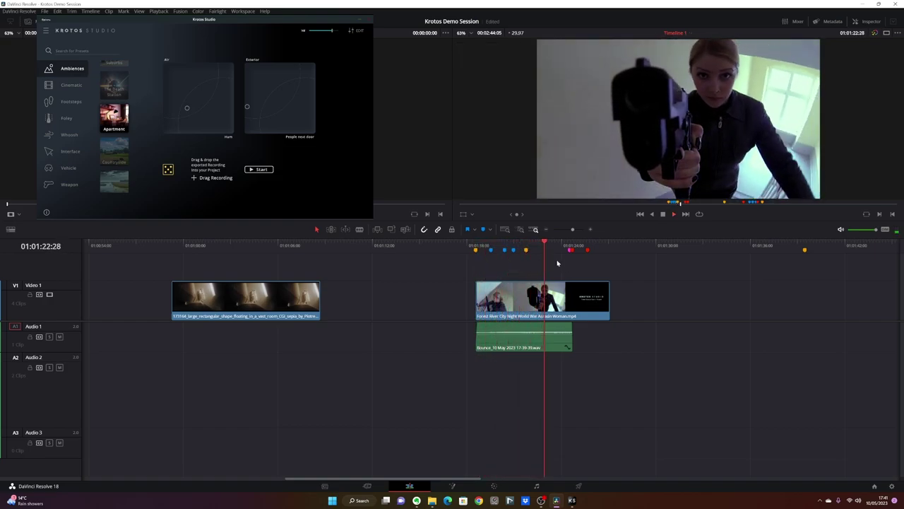
key(space)
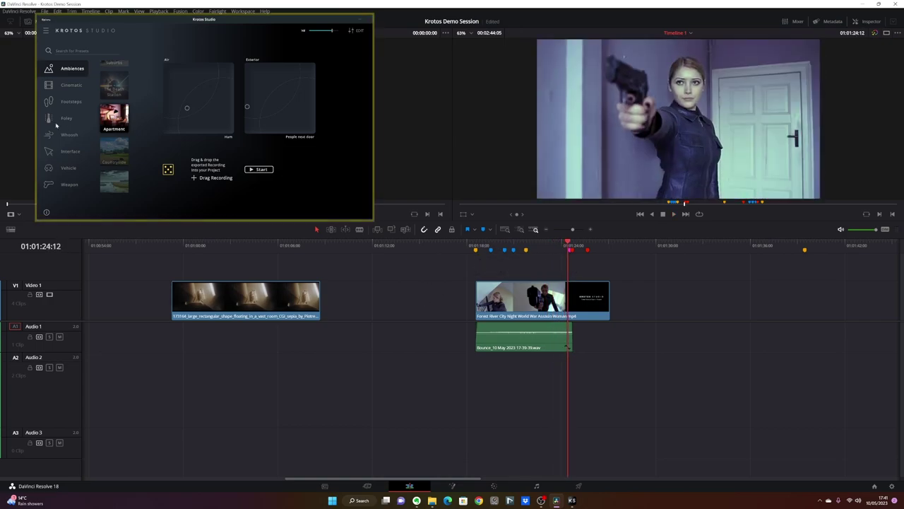
Record a Boots footsteps take on the Clean/Gritty pad, place it on Audio 2 and review it
click(88, 103)
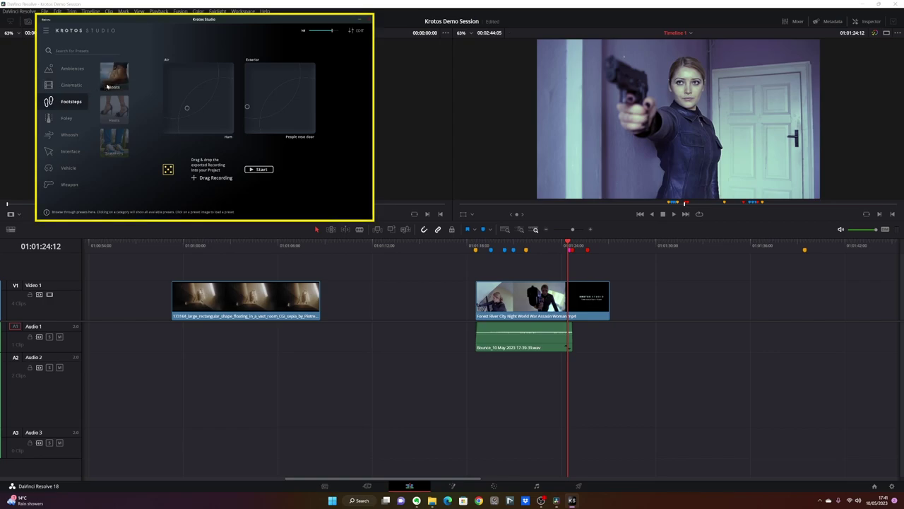
click(109, 84)
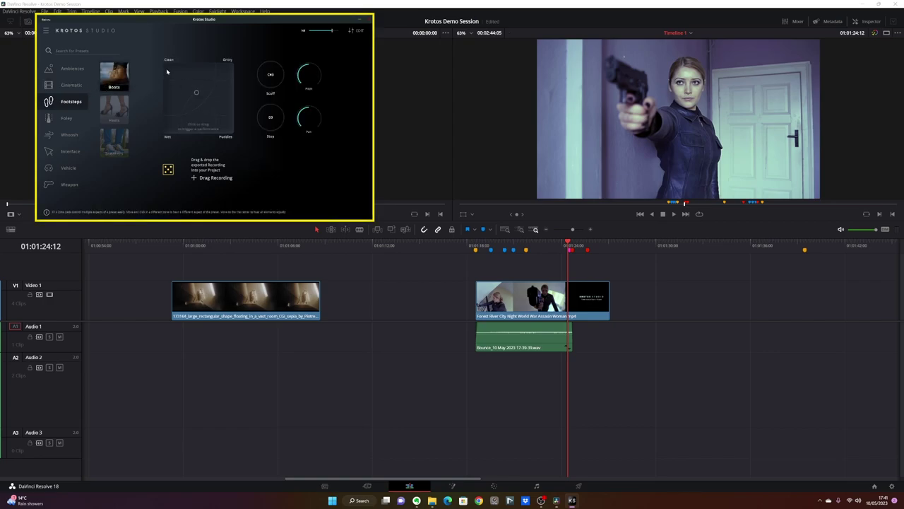
click(166, 68)
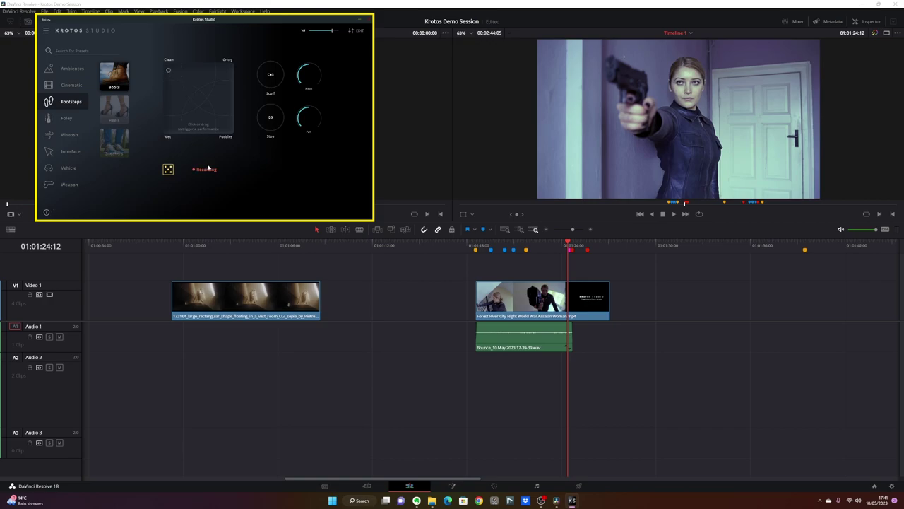
drag(199, 178, 486, 385)
click(475, 245)
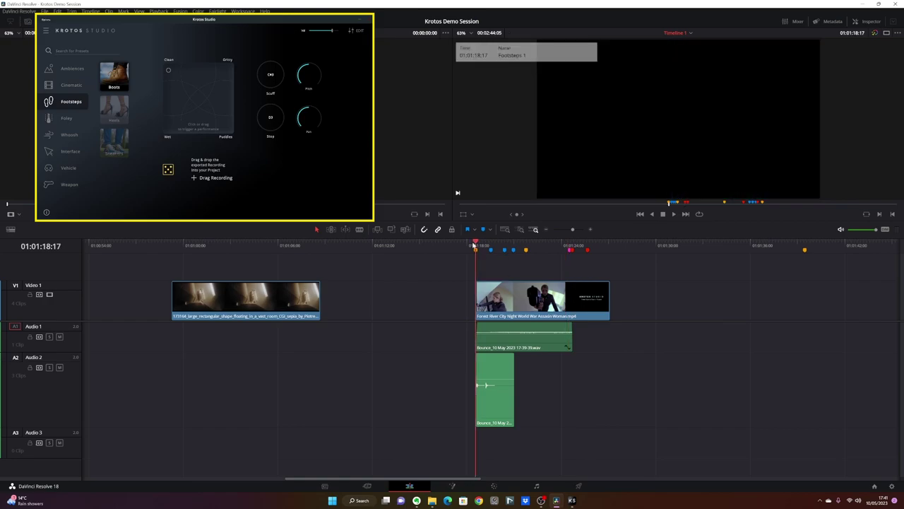
key(space)
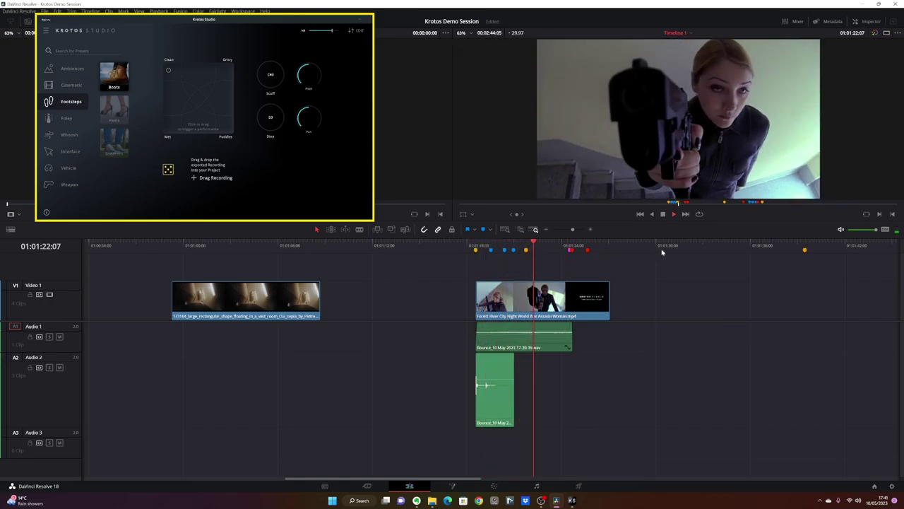
key(space)
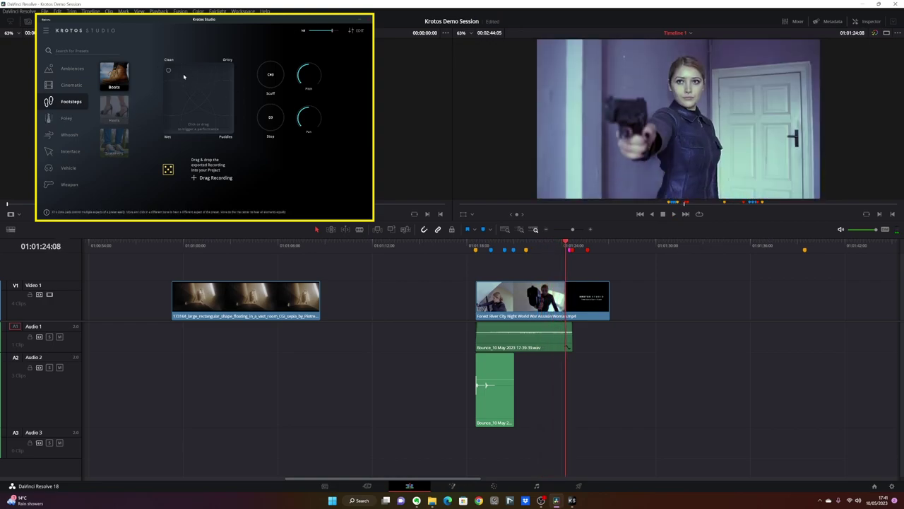
Record a second Boots footsteps take onto Audio 2 and play it back
drag(167, 76, 167, 66)
drag(193, 179, 531, 396)
click(528, 245)
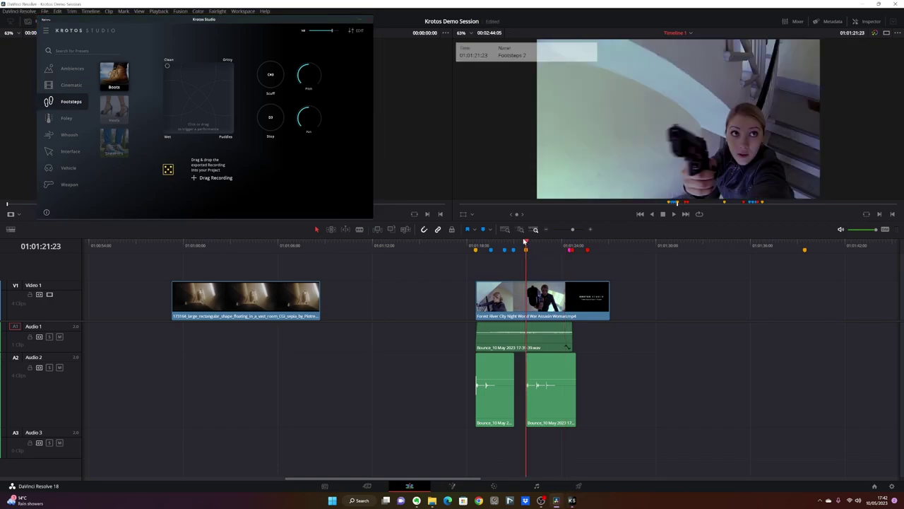
key(space)
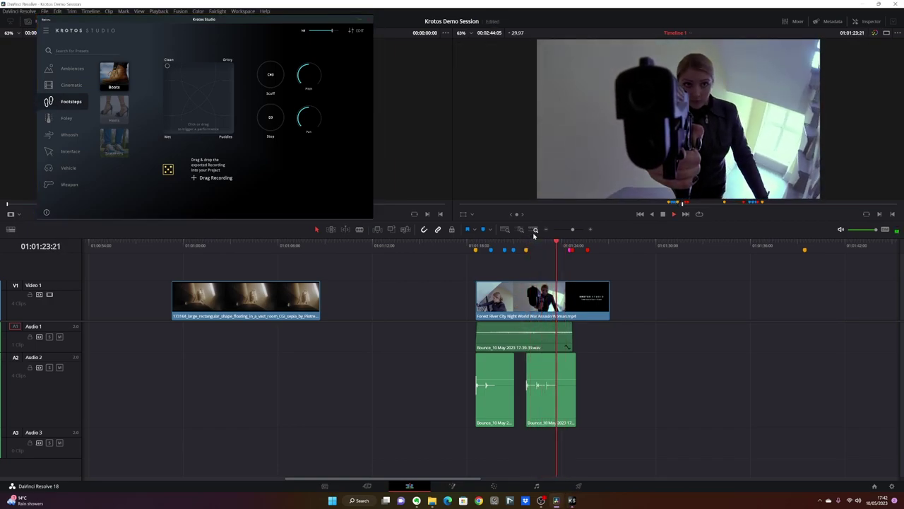
key(space)
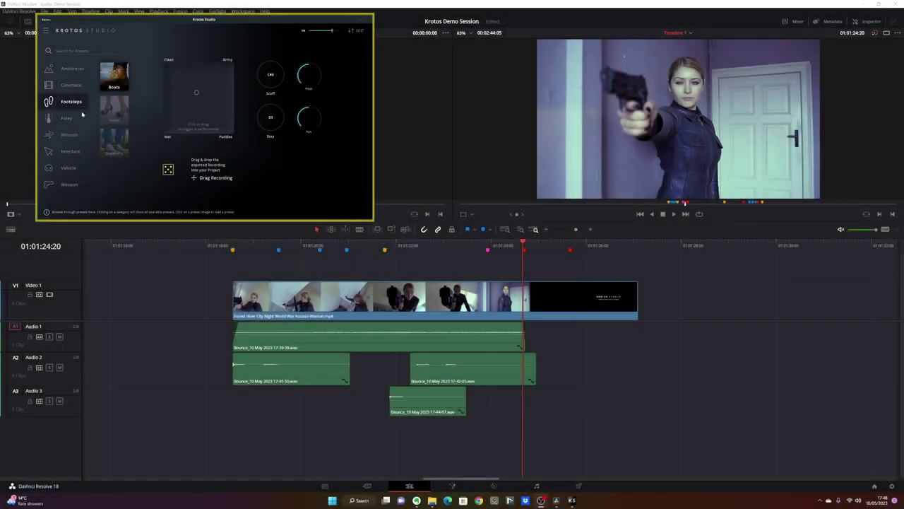
Load the Foley > Basic Cloth preset and perform cloth movement takes on the Level/Pitch pad
click(70, 118)
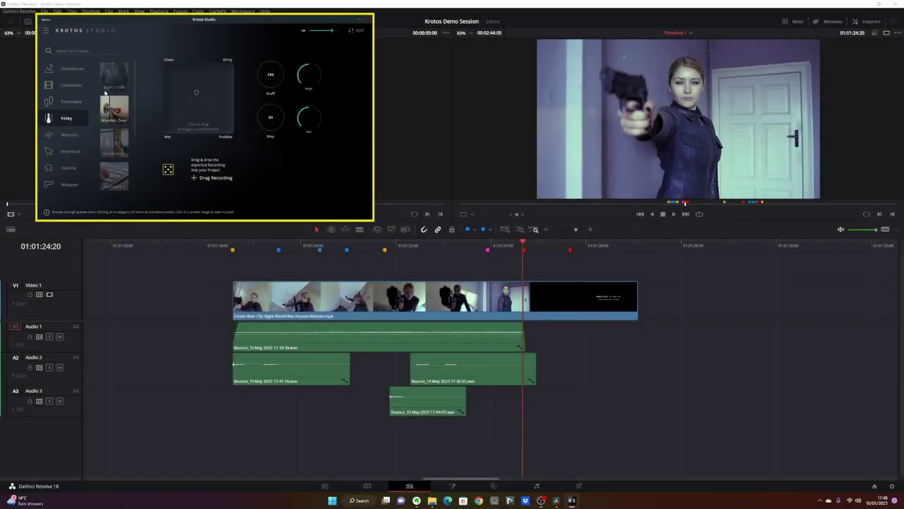
click(106, 85)
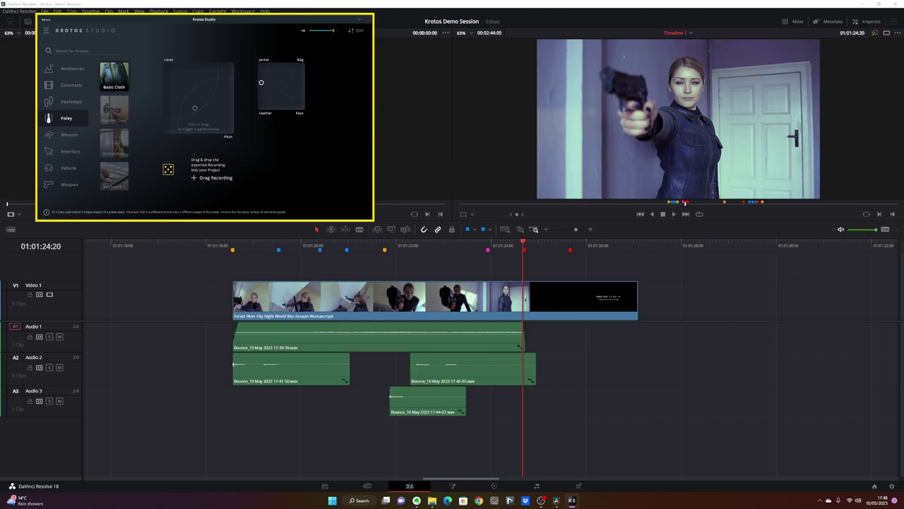
mouse_move(182, 103)
mouse_down()
mouse_move(220, 96)
mouse_move(188, 104)
mouse_up()
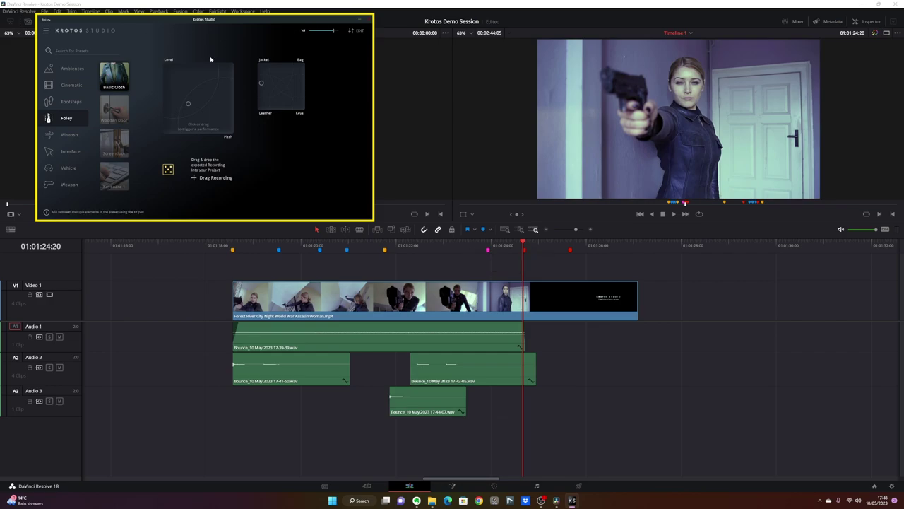
drag(176, 104, 174, 100)
Place the cloth recording on a new Audio 4 track and play it back with the video
drag(252, 166, 491, 438)
click(498, 245)
key(space)
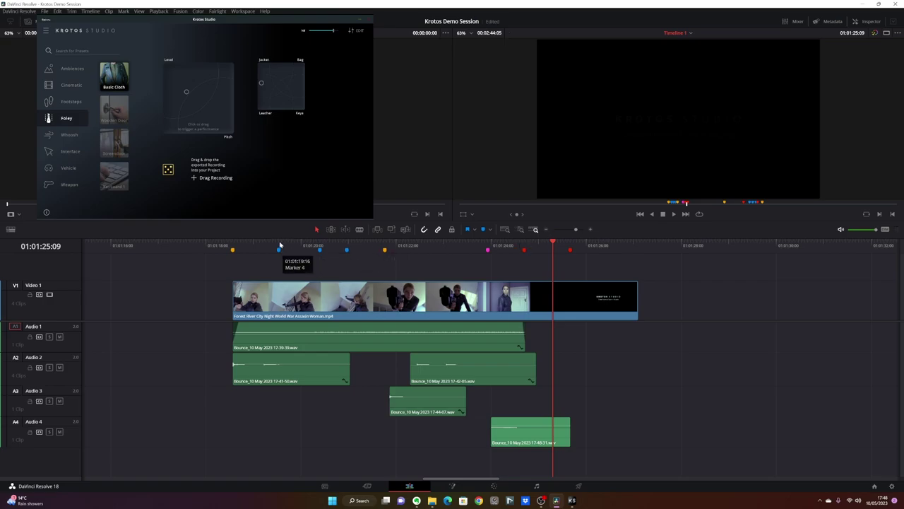
Record a cloth movement take at an earlier moment, place it on Audio 4 and review it
drag(281, 245, 375, 243)
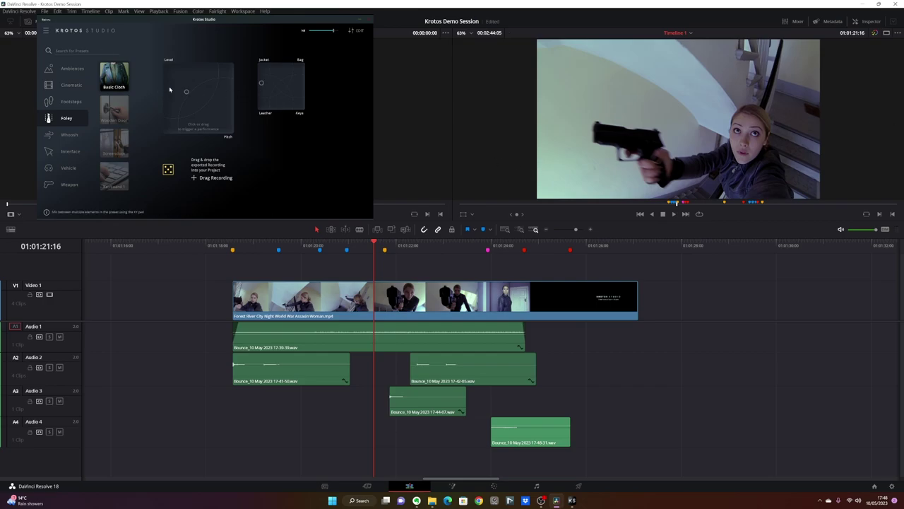
drag(173, 92, 186, 80)
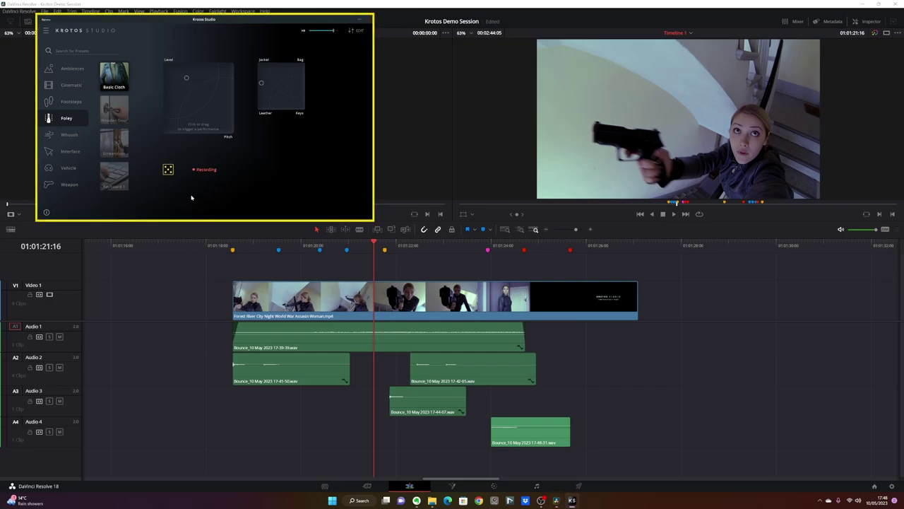
drag(196, 182, 274, 445)
click(281, 248)
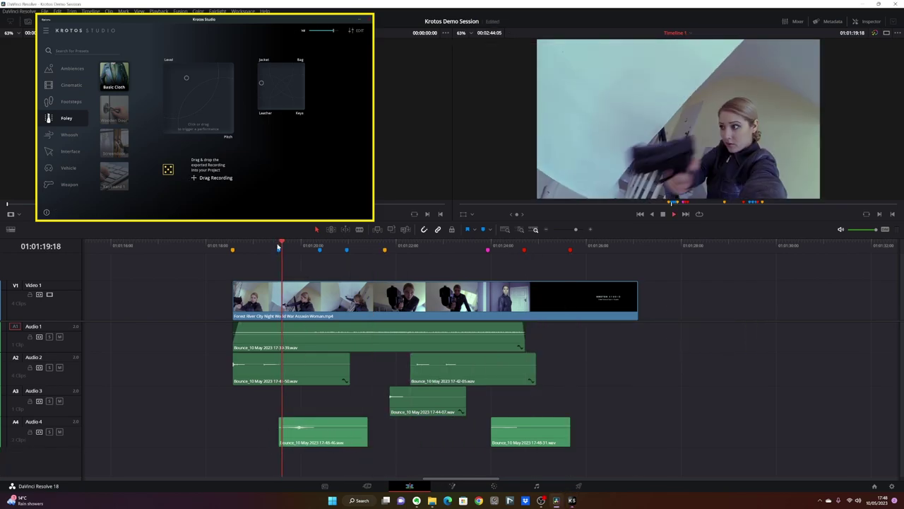
key(space)
key(space)
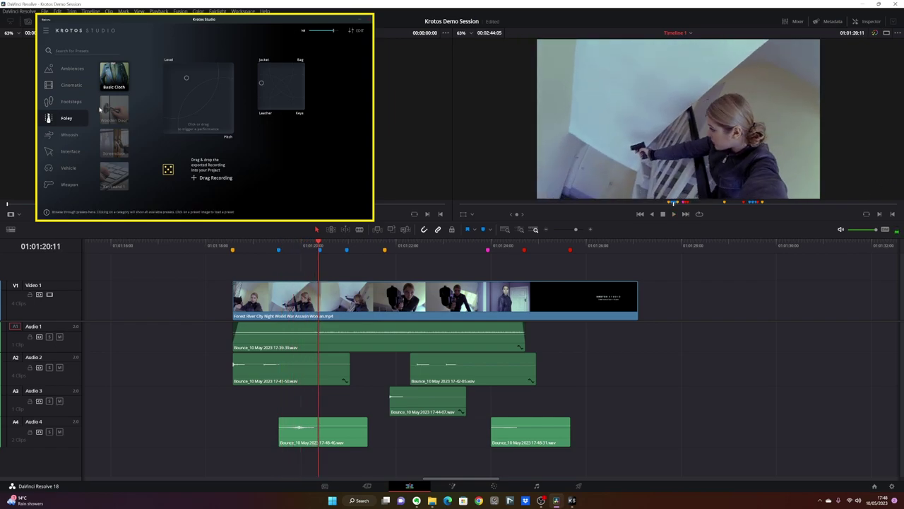
Record another cloth take onto a new Audio 5 track and play it back from the blue marker
click(169, 94)
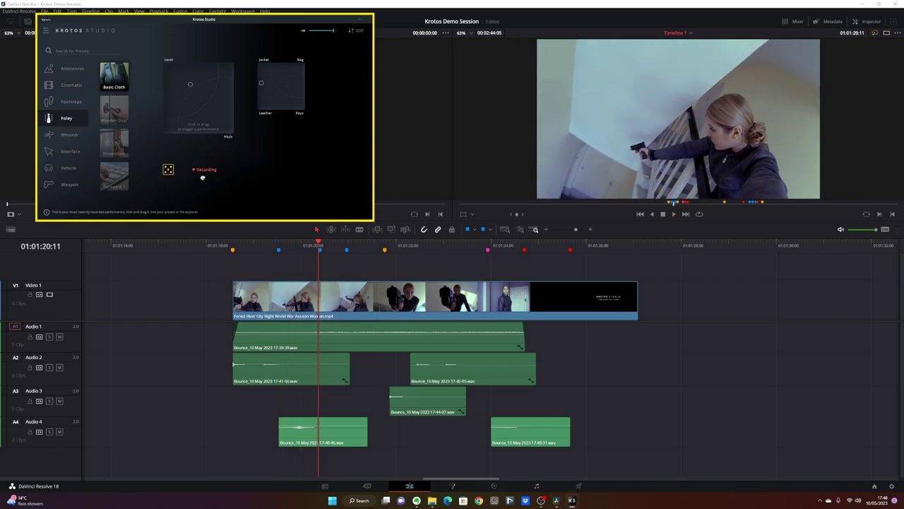
drag(200, 177, 312, 456)
click(278, 250)
key(space)
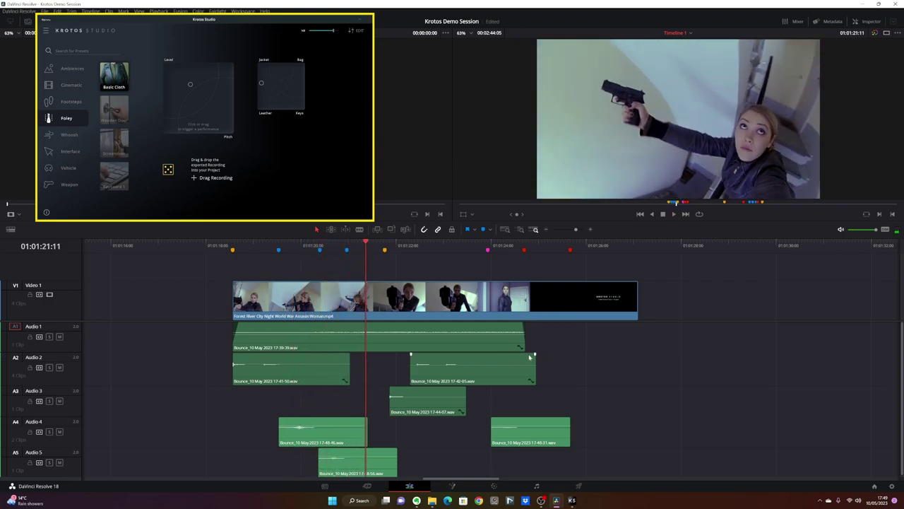
click(343, 243)
key(space)
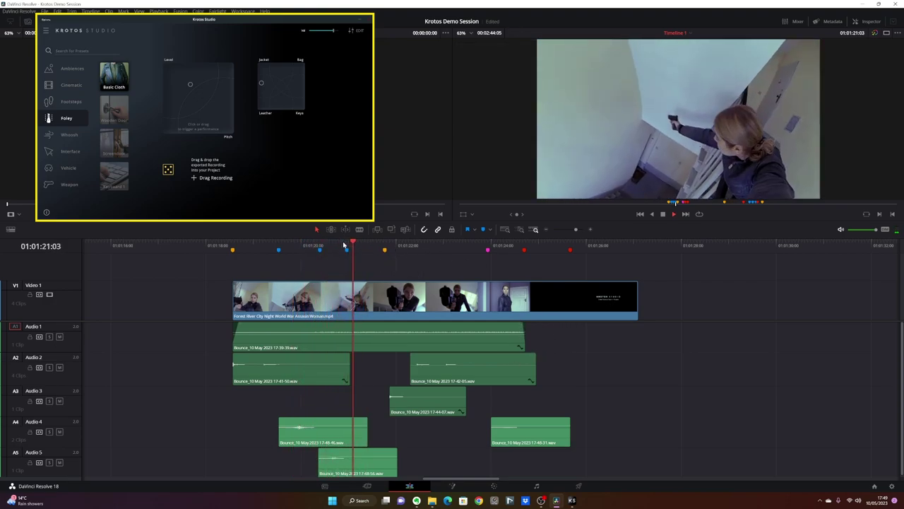
key(space)
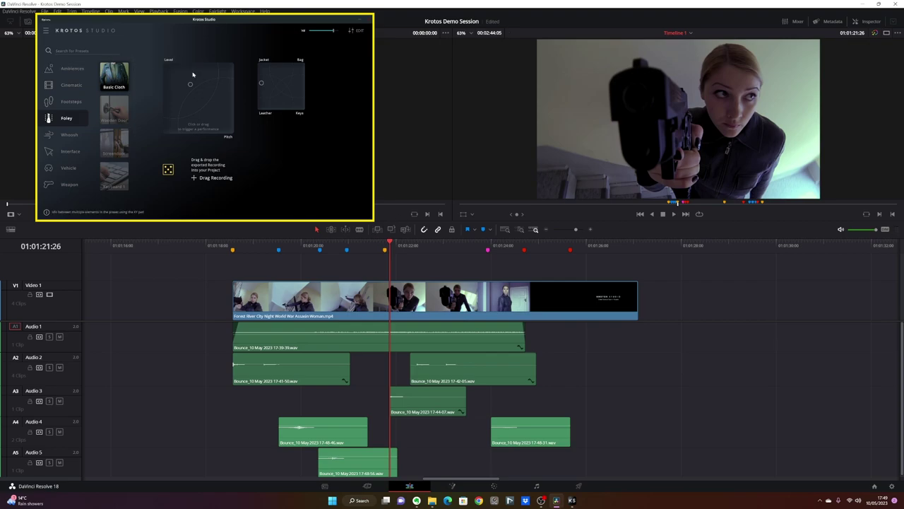
Record a third cloth take, place it on Audio 4 and play it back from the blue marker
click(171, 77)
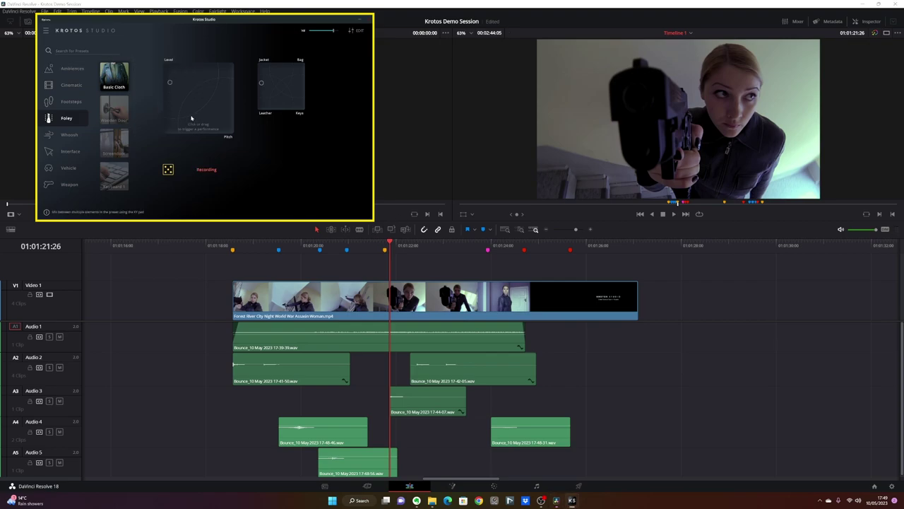
drag(195, 96, 168, 104)
drag(209, 177, 342, 437)
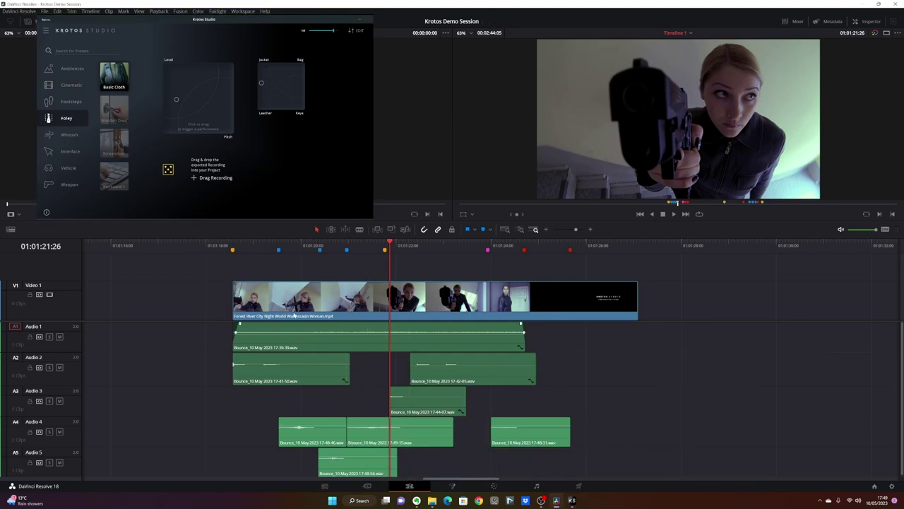
click(269, 247)
key(space)
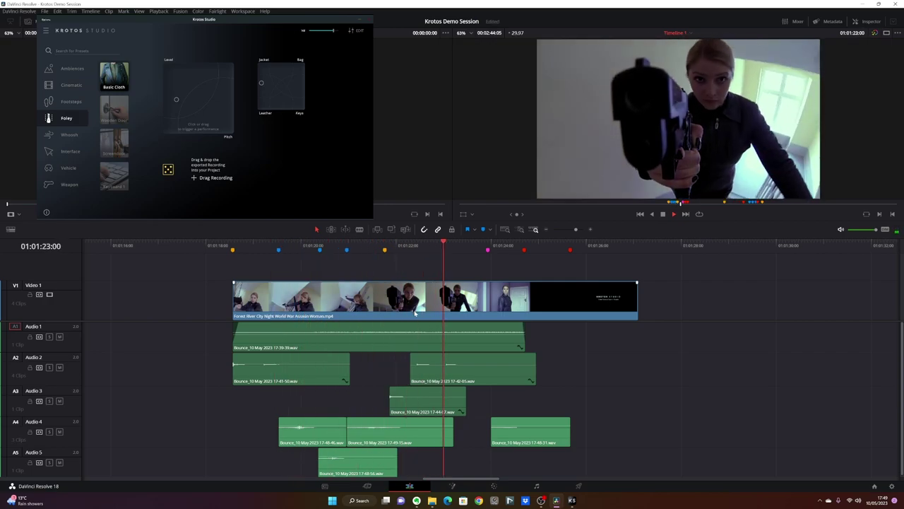
Stop playback, load the Weapon > 9mm Pistol preset and perform a trial gunshot
key(space)
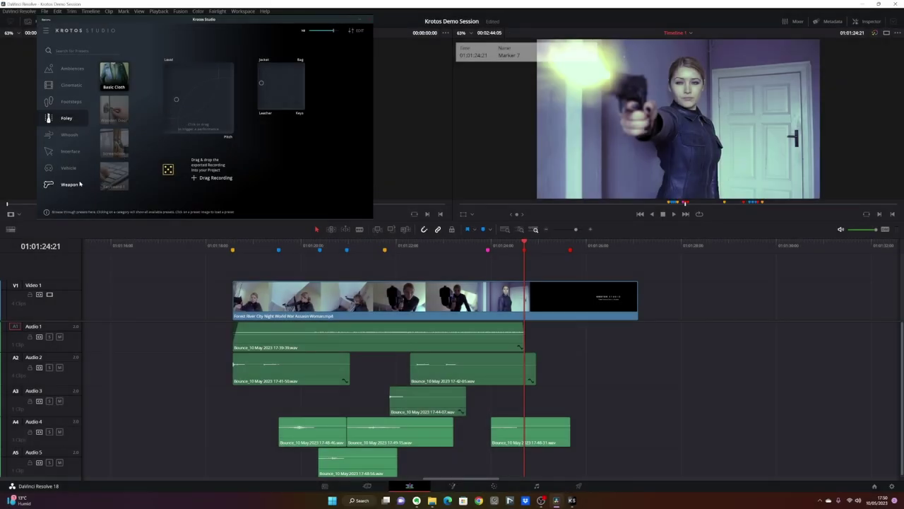
click(85, 181)
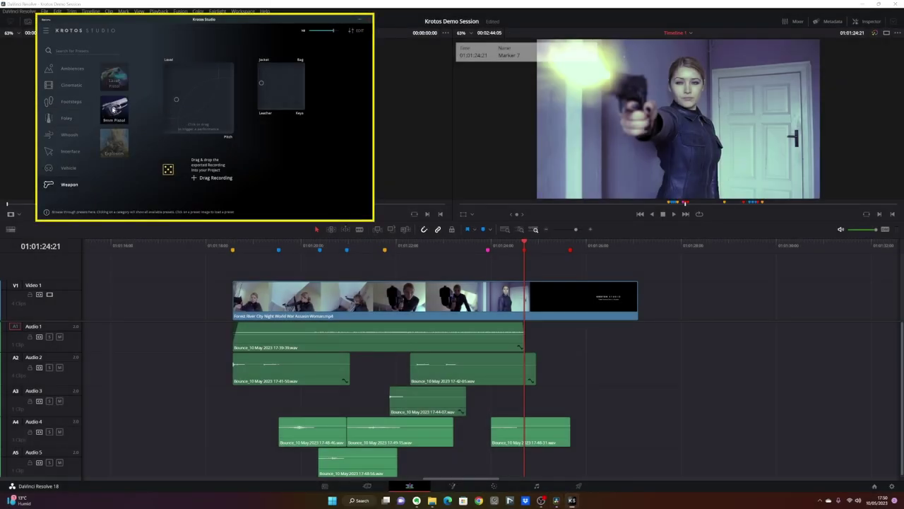
click(113, 110)
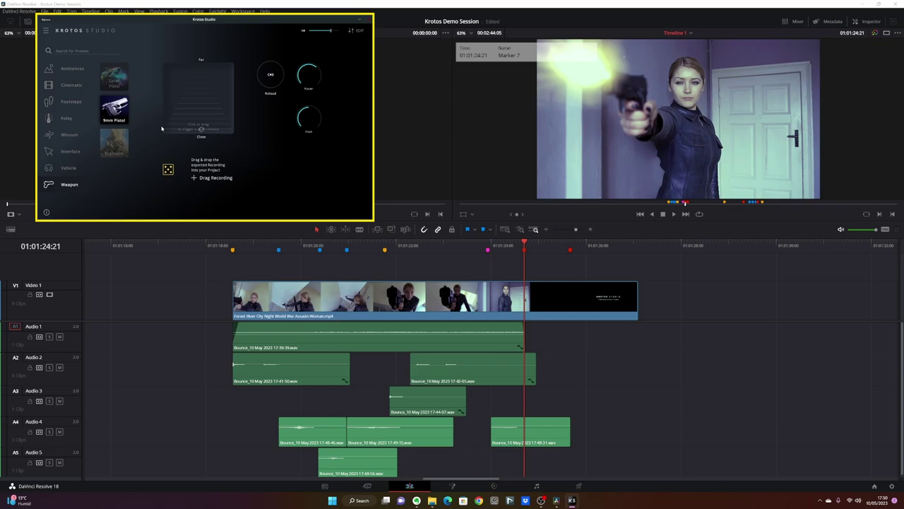
drag(199, 130, 198, 119)
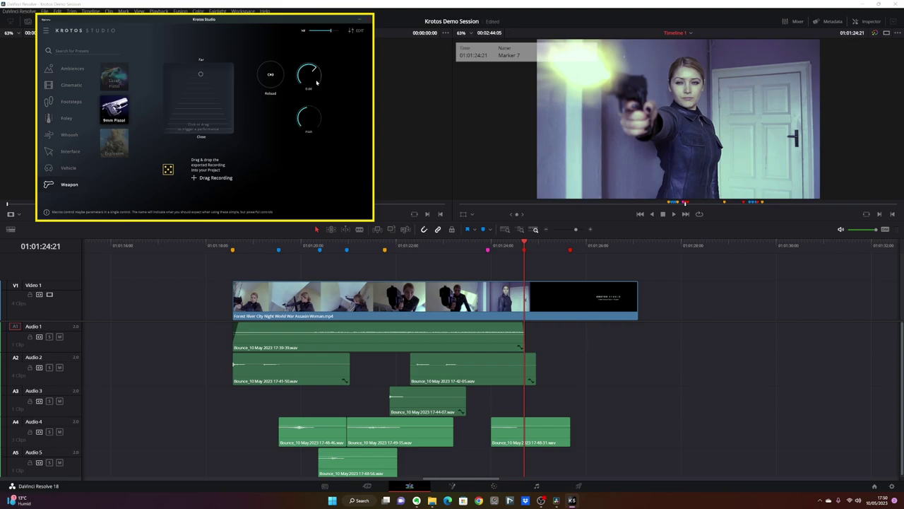
Record a gunshot with Power at 0.73, place it on Audio 5 at the gunshot and play it back
drag(315, 82, 315, 75)
click(200, 124)
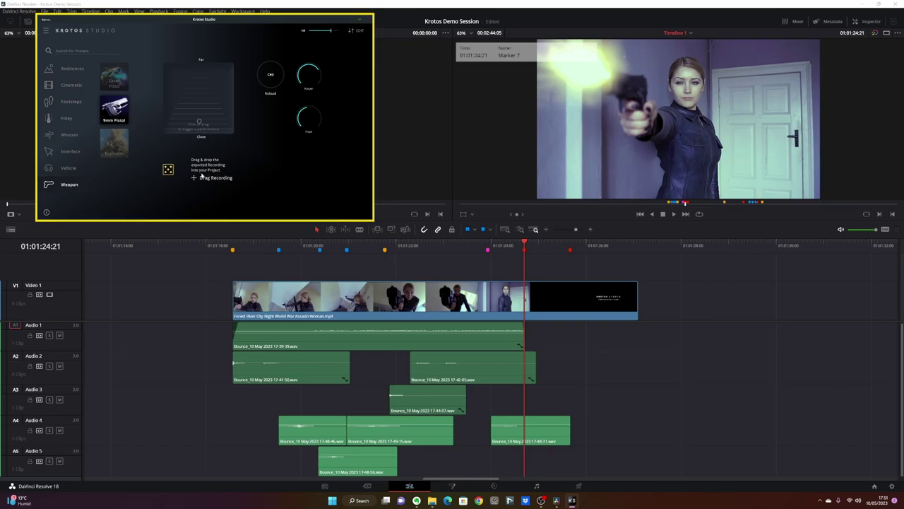
drag(212, 178, 525, 459)
click(498, 244)
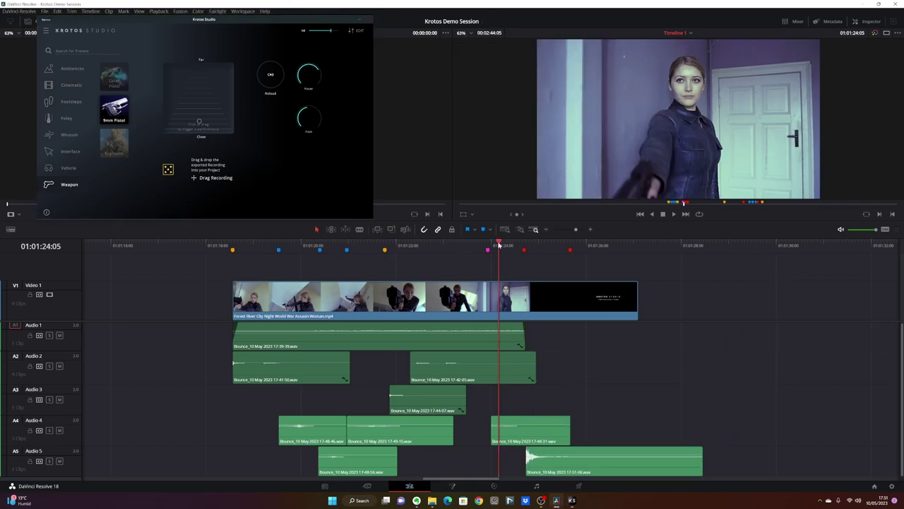
key(space)
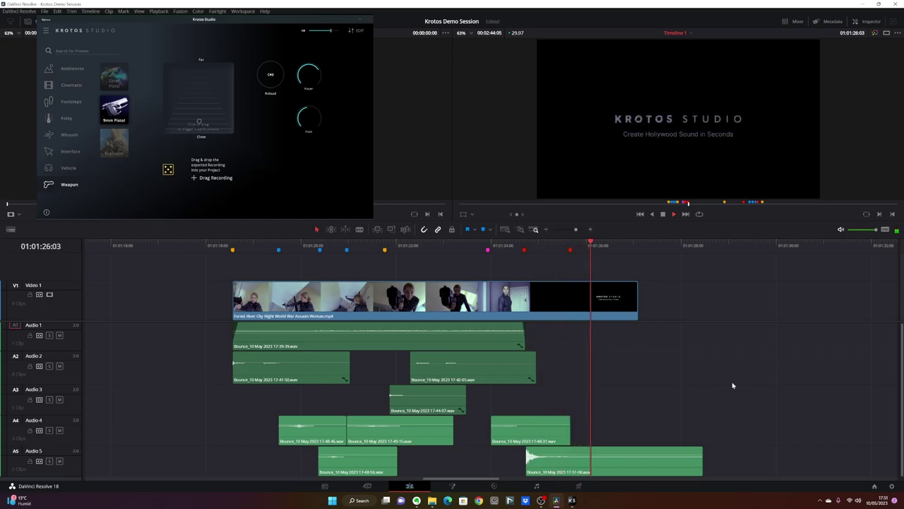
key(space)
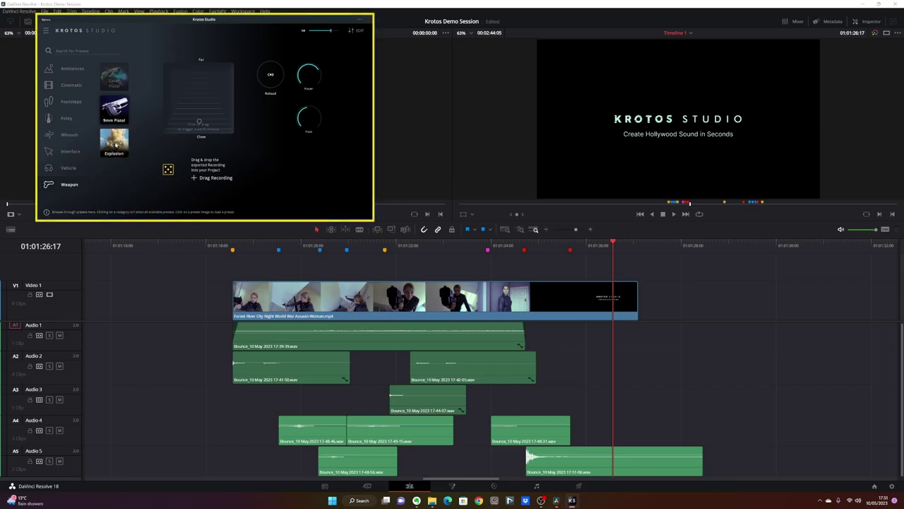
Load the Explosion preset, perform a trial take and lower Close Debris to 0.03
click(115, 144)
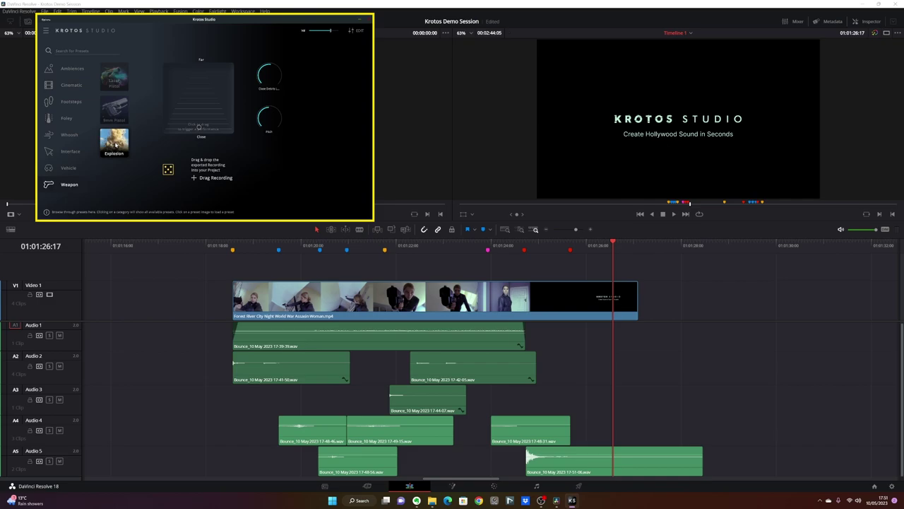
click(198, 119)
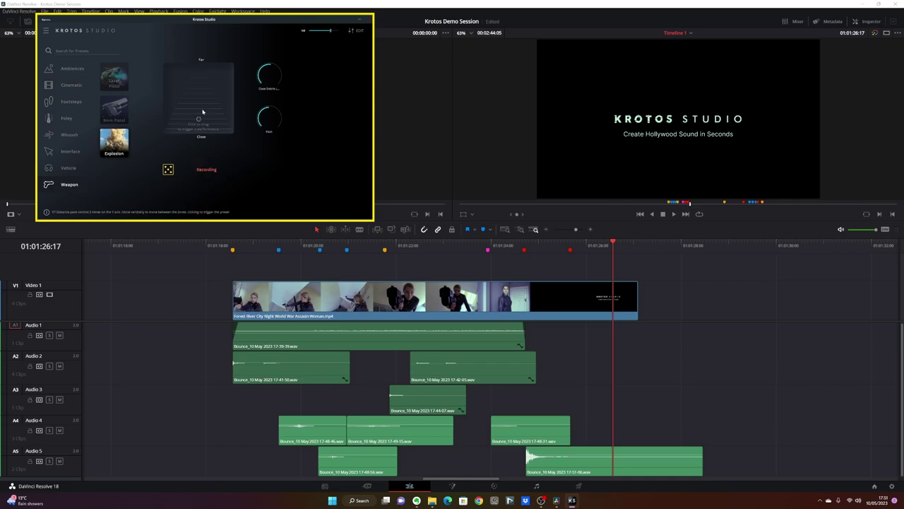
drag(203, 111, 200, 82)
mouse_move(262, 79)
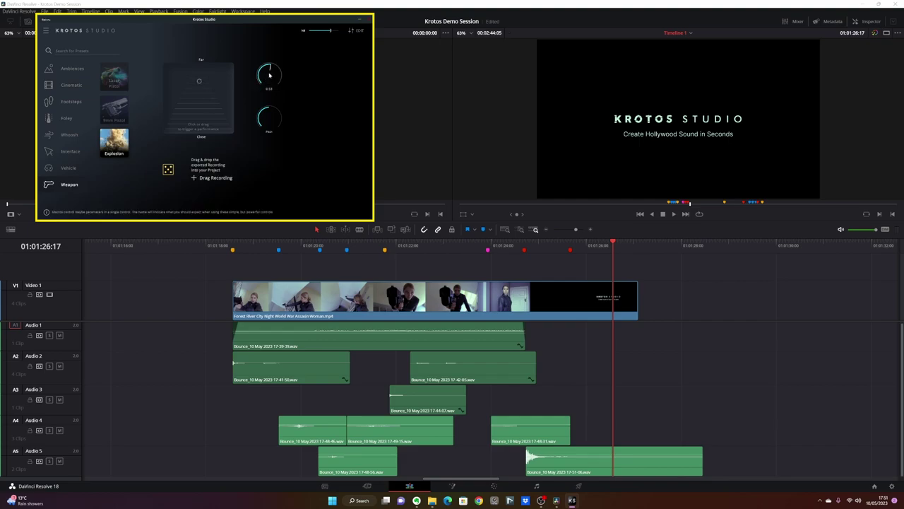
drag(269, 75, 267, 119)
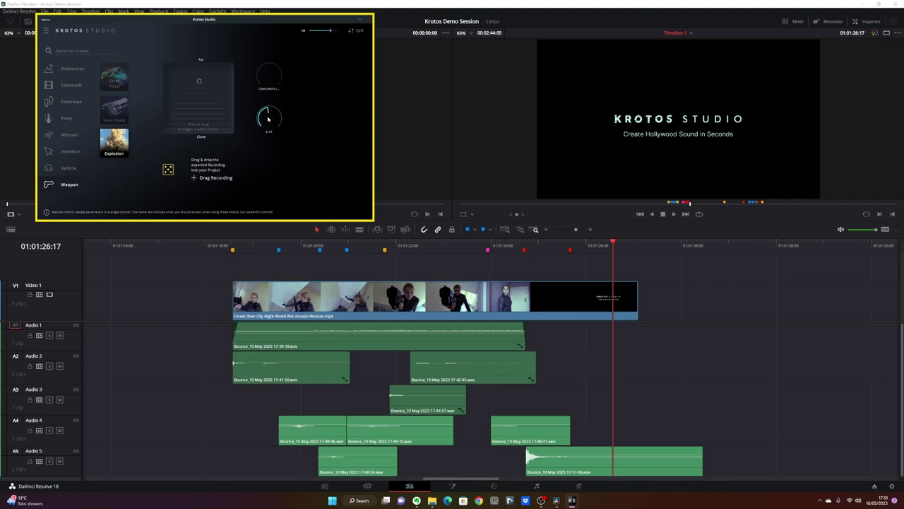
Record a new explosion, move it onto Audio 3 right after the gunshot and play it back
click(201, 122)
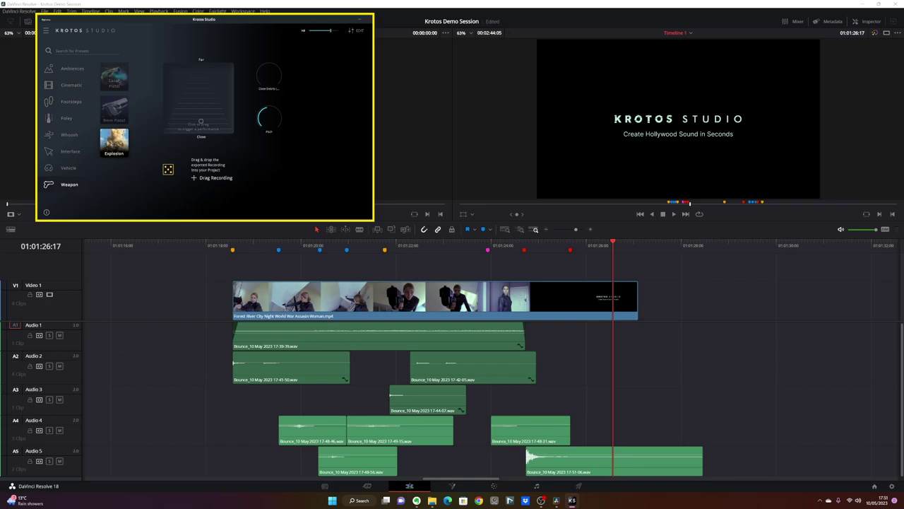
drag(229, 184, 614, 427)
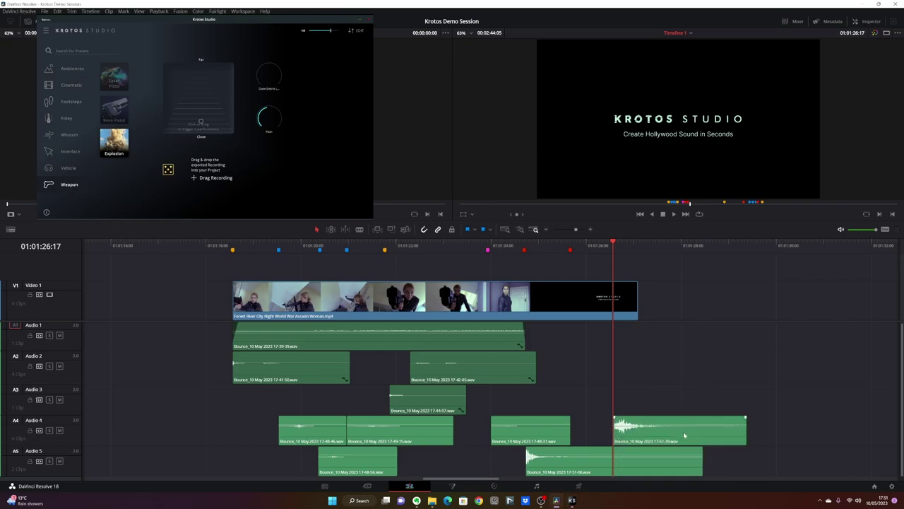
drag(684, 432, 596, 401)
click(486, 246)
key(space)
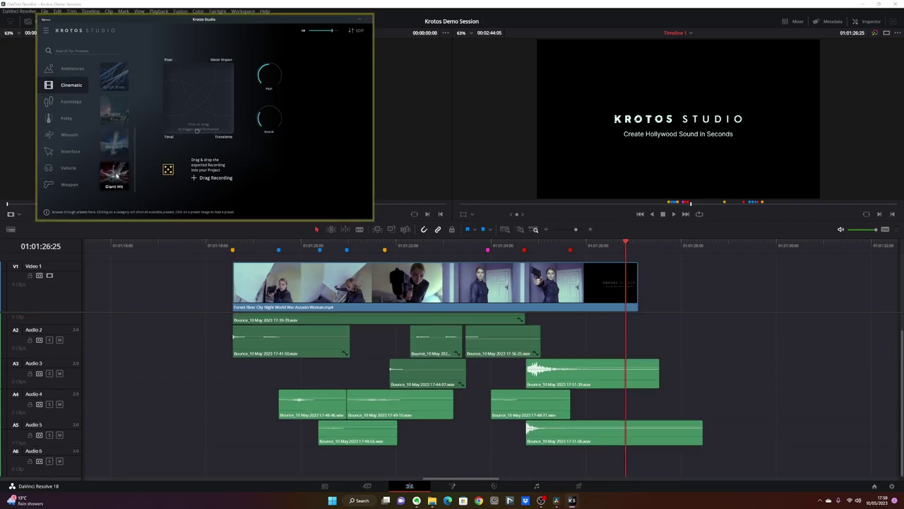
Record a Giant Hit take, place it on Audio 6 with its impact at Marker 10, and play it back
drag(207, 84, 190, 130)
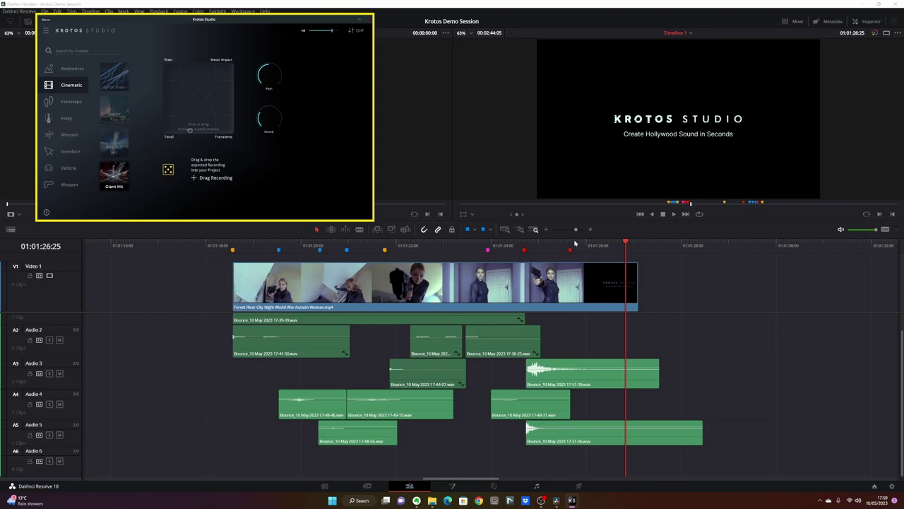
click(570, 243)
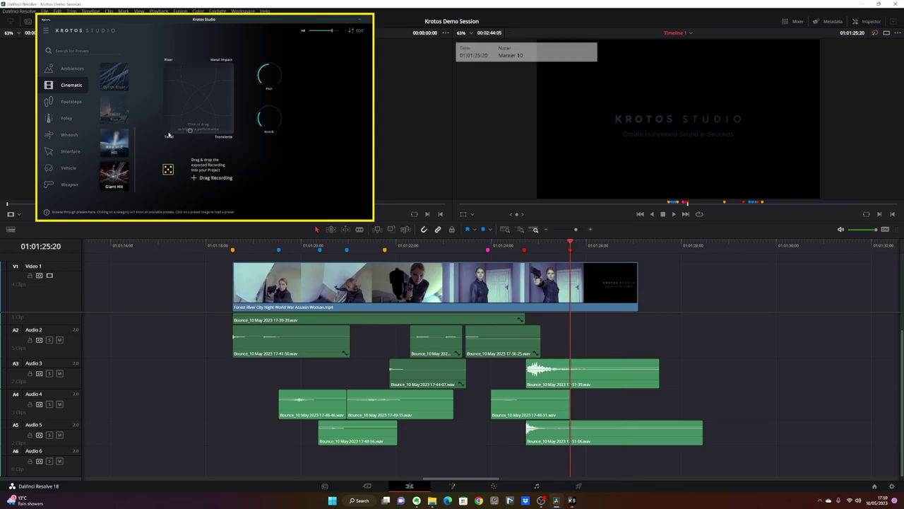
drag(204, 177, 499, 459)
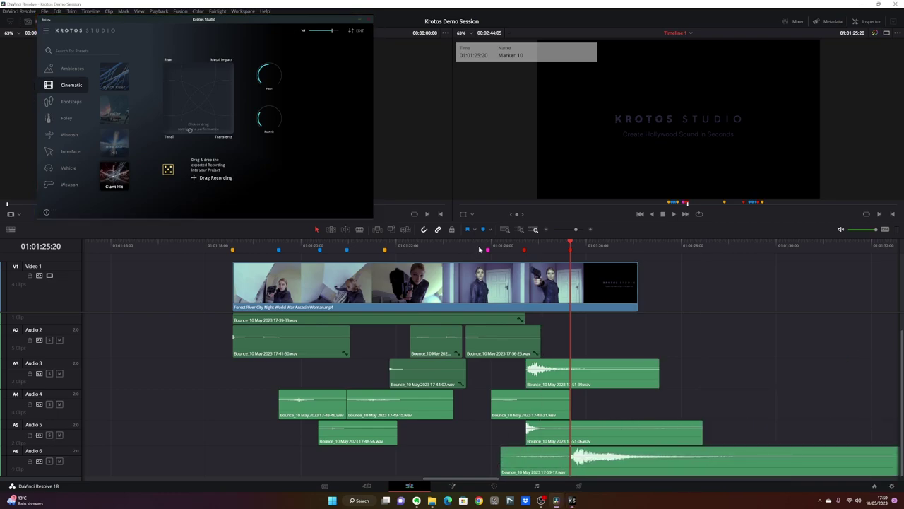
click(478, 248)
key(space)
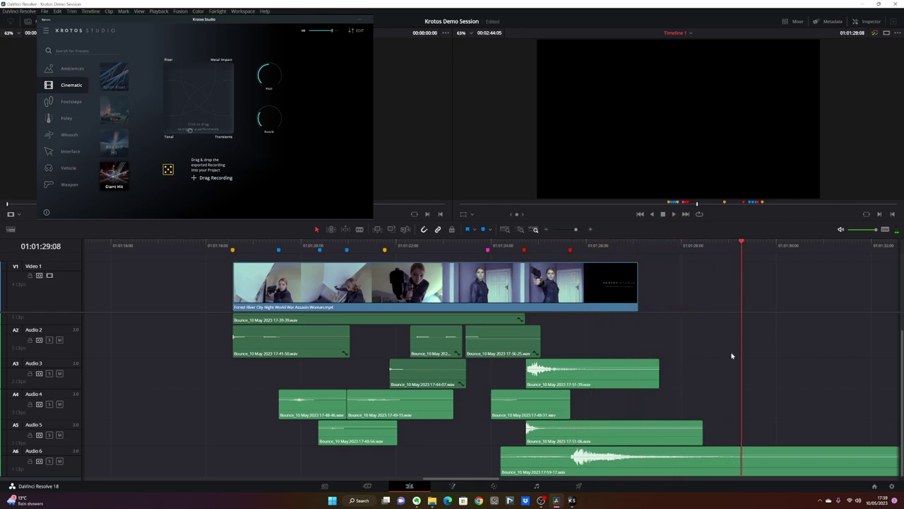
Jump to the gunshot at Marker 7 and shrink the Audio 5 track height
click(684, 203)
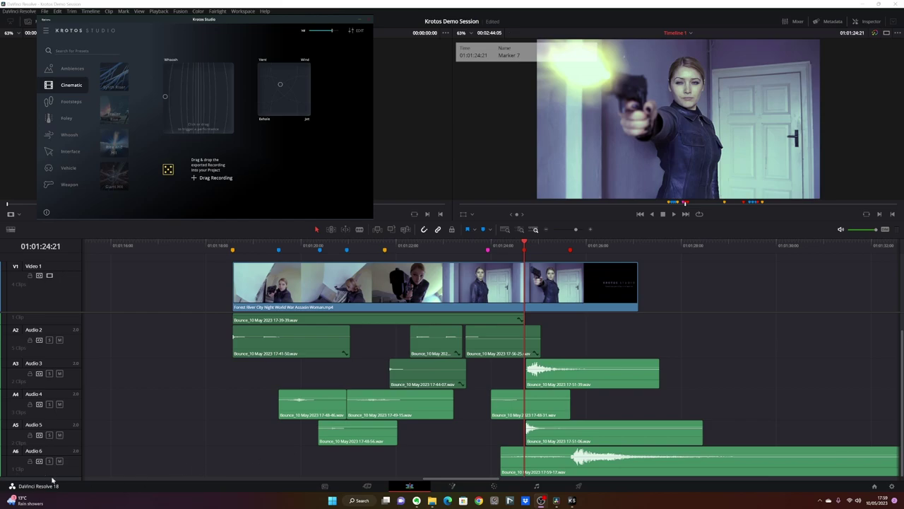
scroll(61, 468, up, 1)
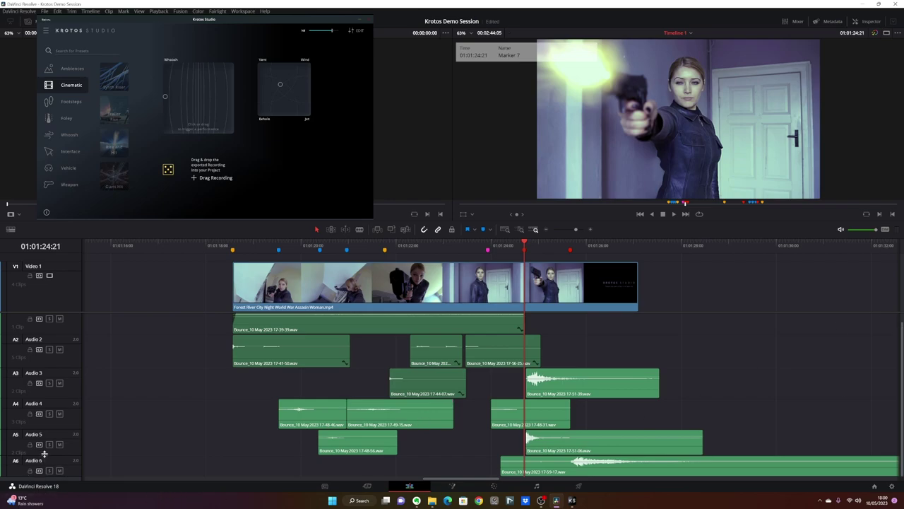
drag(44, 455, 49, 436)
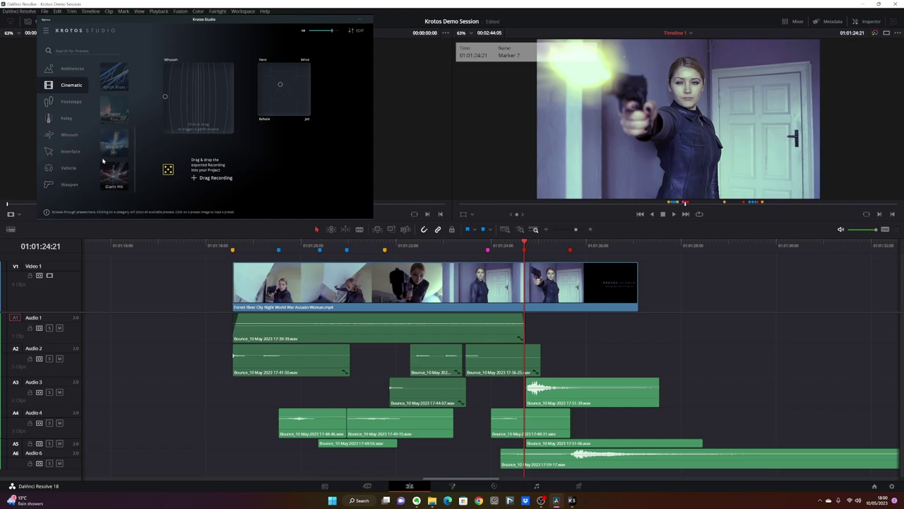
Load the Whoosh > Designed Air preset and record a whoosh sweep on the XY pad
click(68, 134)
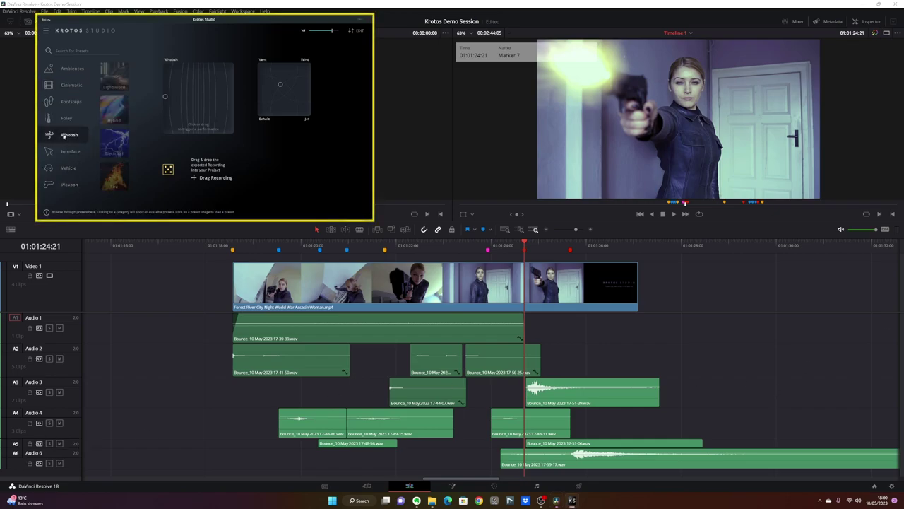
scroll(111, 174, down, 3)
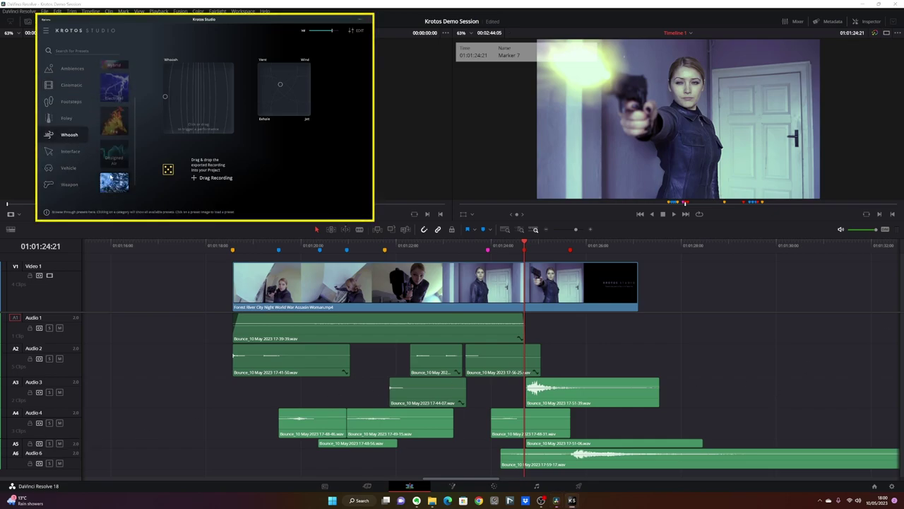
click(108, 161)
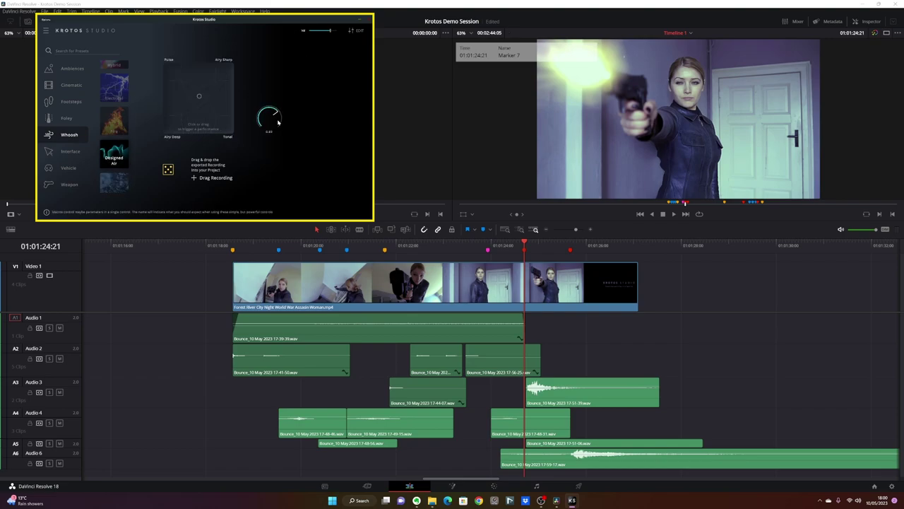
mouse_move(174, 102)
mouse_down()
mouse_move(171, 91)
mouse_move(212, 82)
mouse_move(258, 93)
mouse_move(245, 134)
mouse_up()
Place the whoosh on a new Audio 7 track at the gunshot, nudge it earlier and play it back
drag(196, 177, 513, 482)
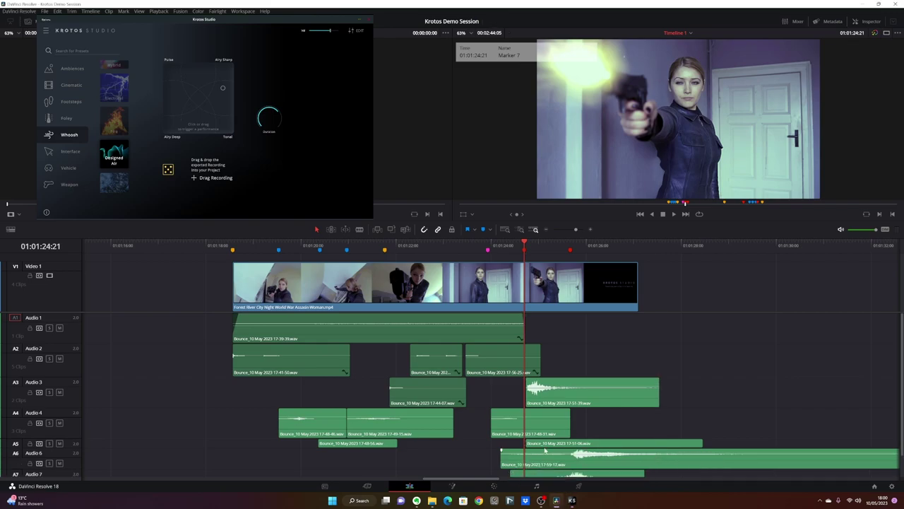
scroll(513, 466, down, 1)
mouse_move(581, 457)
mouse_down()
mouse_move(573, 458)
mouse_move(591, 463)
mouse_up()
click(482, 251)
key(space)
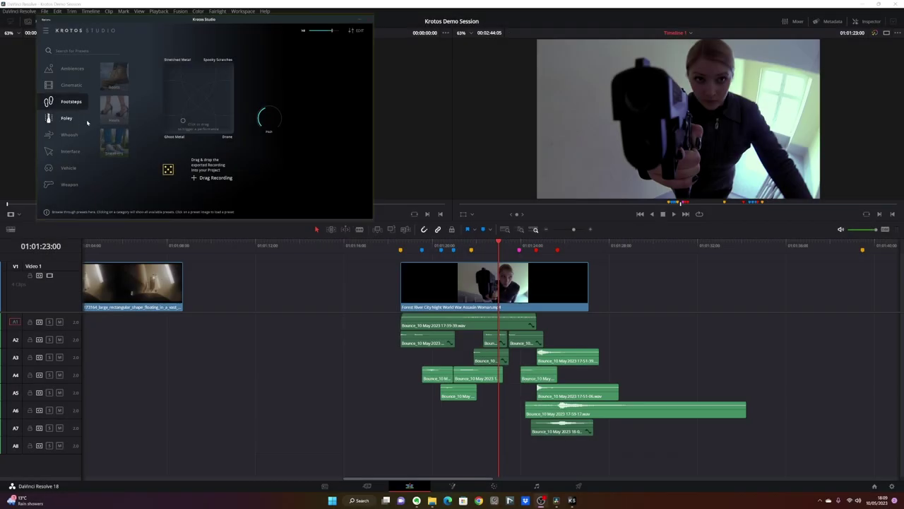
Record a Cinematic > Eerie Scene performance and lay it along Audio 8 across the whole action clip
click(74, 87)
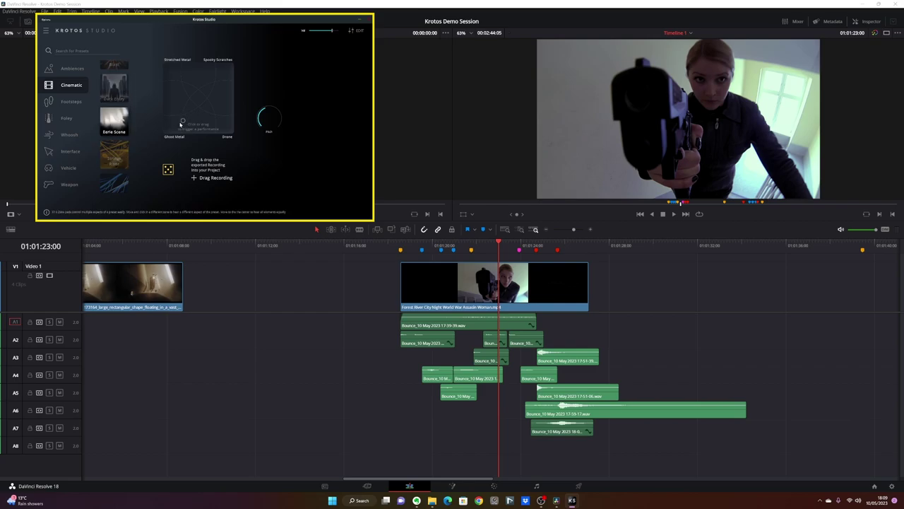
mouse_move(181, 123)
mouse_down()
mouse_move(221, 123)
mouse_move(196, 109)
mouse_move(173, 122)
mouse_up()
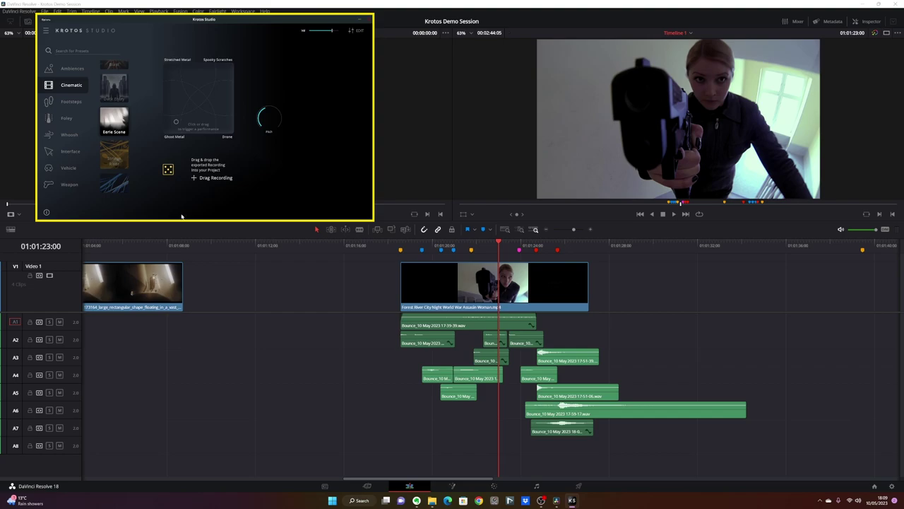
drag(192, 180, 401, 452)
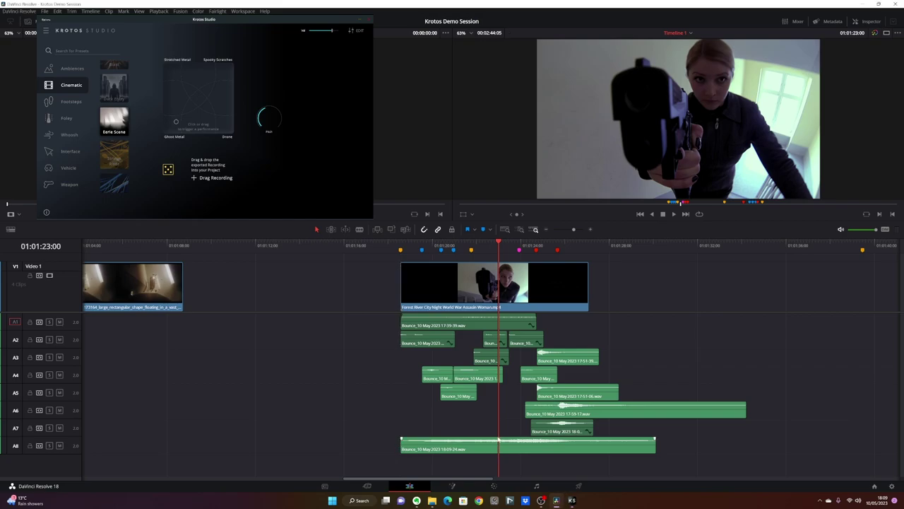